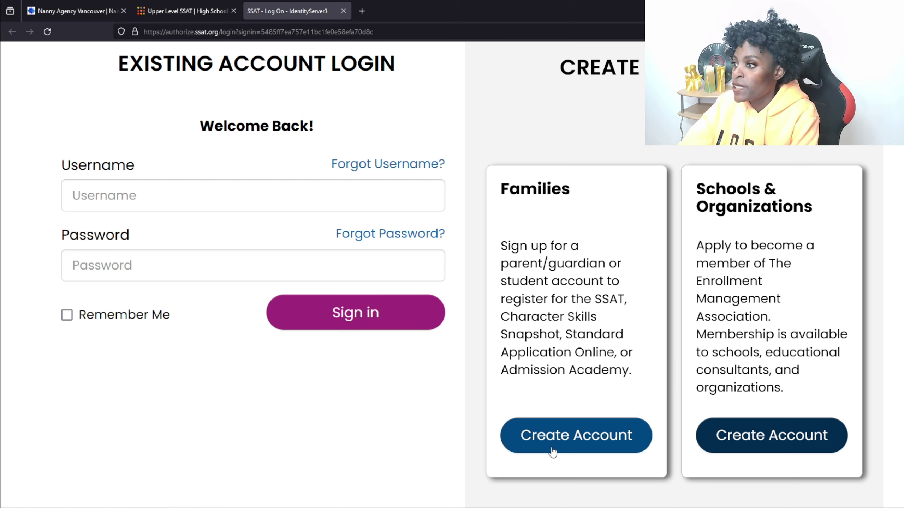
# Start a family account from Create Account, then zoom the page in three steps
pyautogui.click(551, 436)
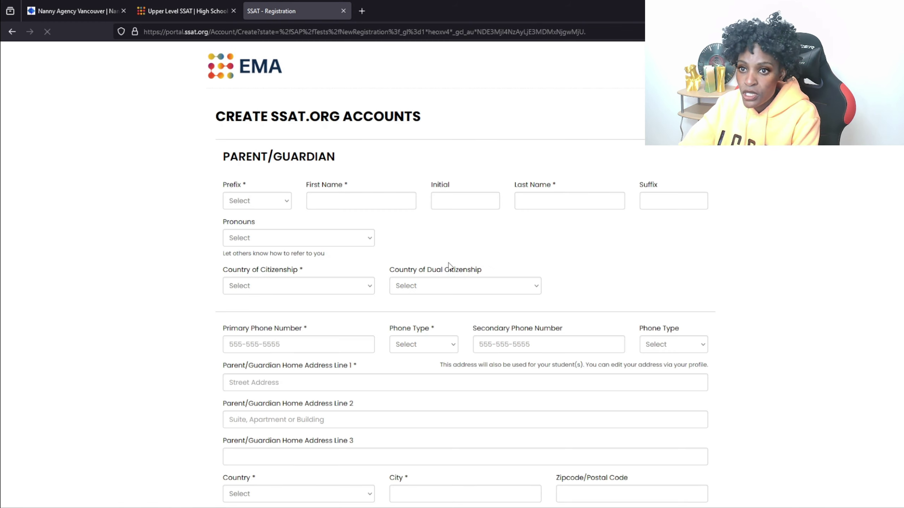
pyautogui.hotkey('ctrl', '+')
pyautogui.hotkey('ctrl', '+')
pyautogui.hotkey('ctrl', '+')
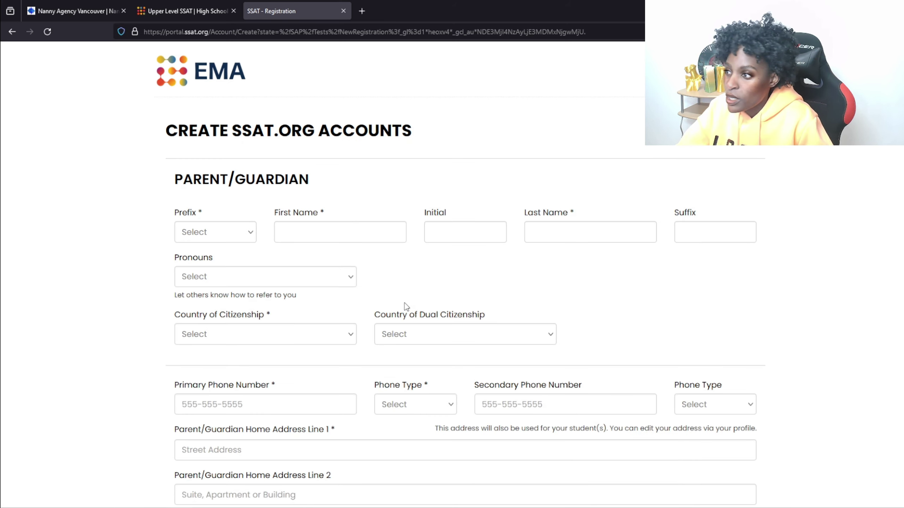
pyautogui.hotkey('ctrl', '+')
pyautogui.hotkey('ctrl', '+')
pyautogui.hotkey('ctrl', '+')
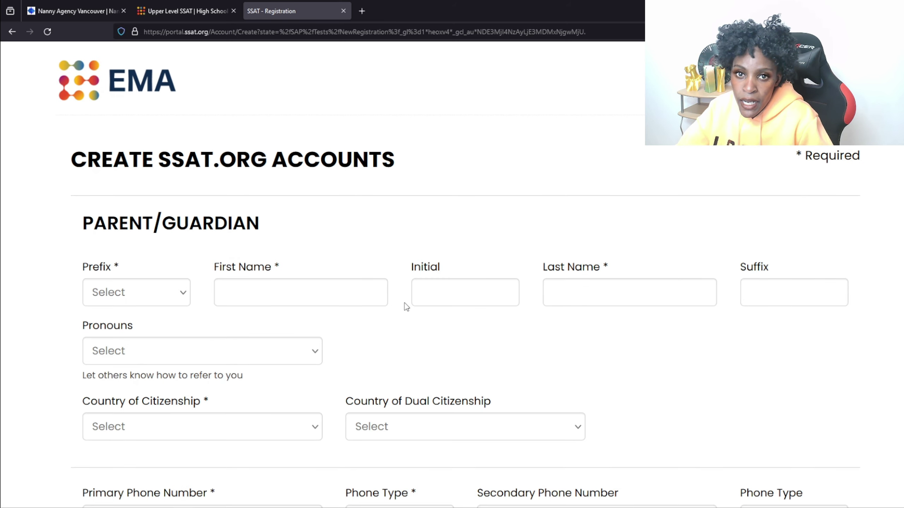
pyautogui.hotkey('ctrl', '+')
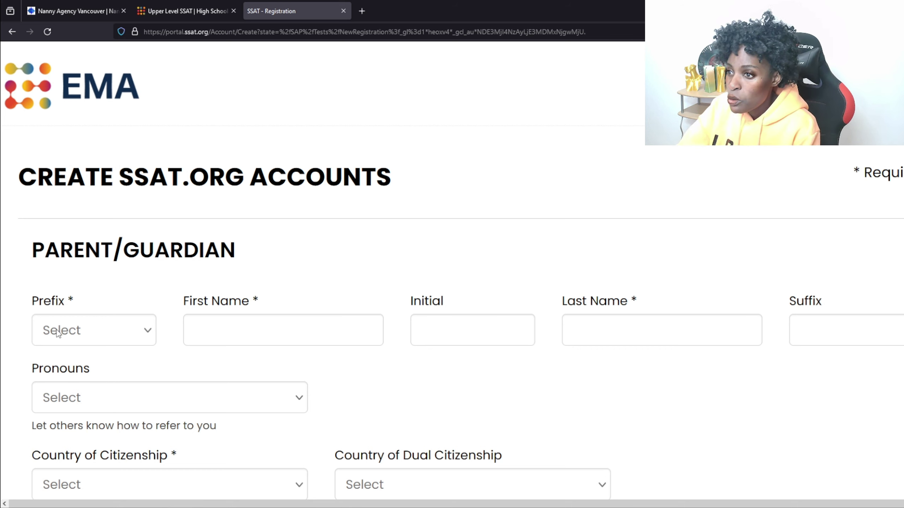
# Choose Ms. as the prefix and enter the parent's first and last names
pyautogui.click(149, 334)
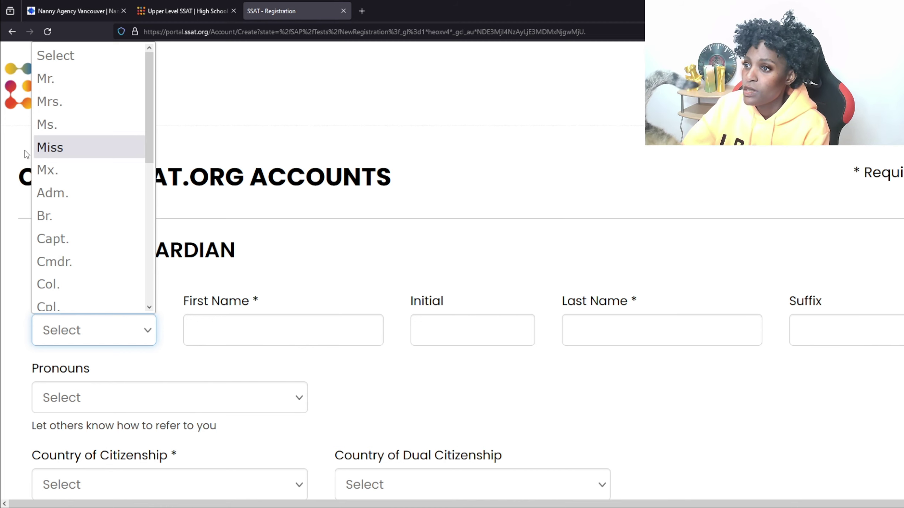
pyautogui.click(75, 130)
pyautogui.click(237, 335)
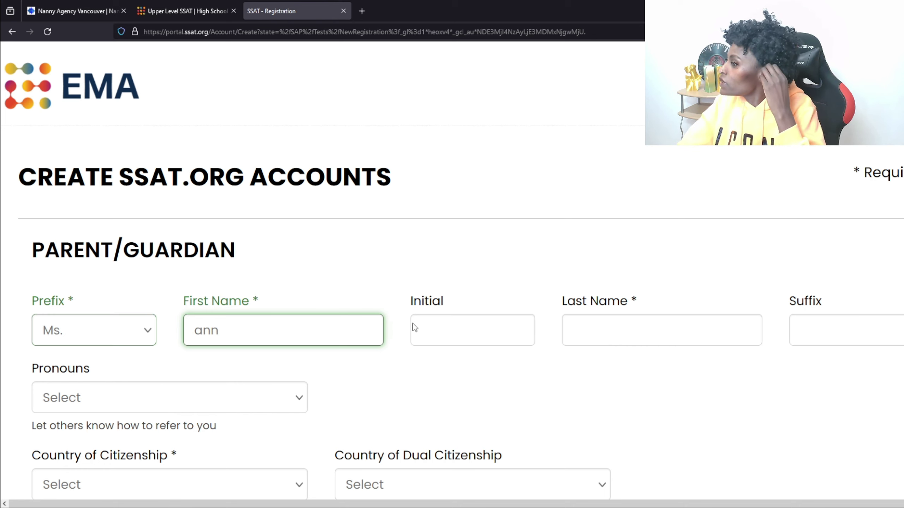
pyautogui.click(645, 340)
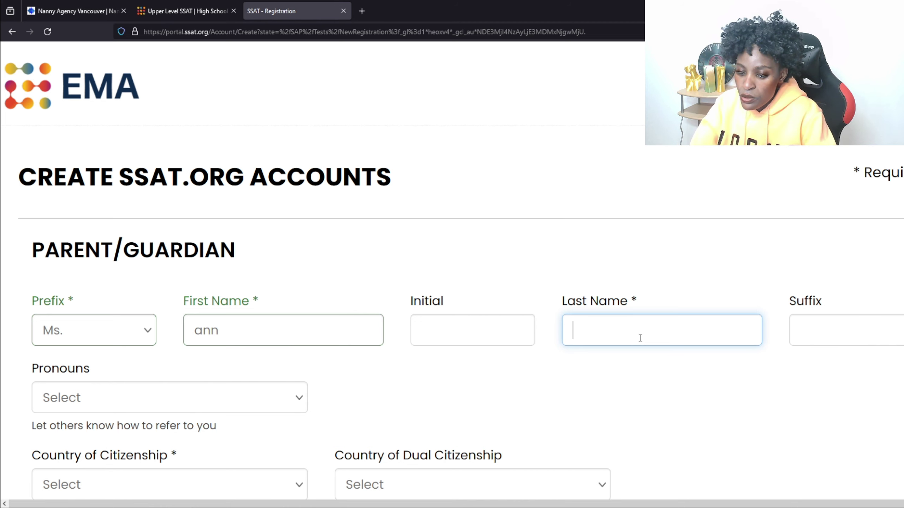
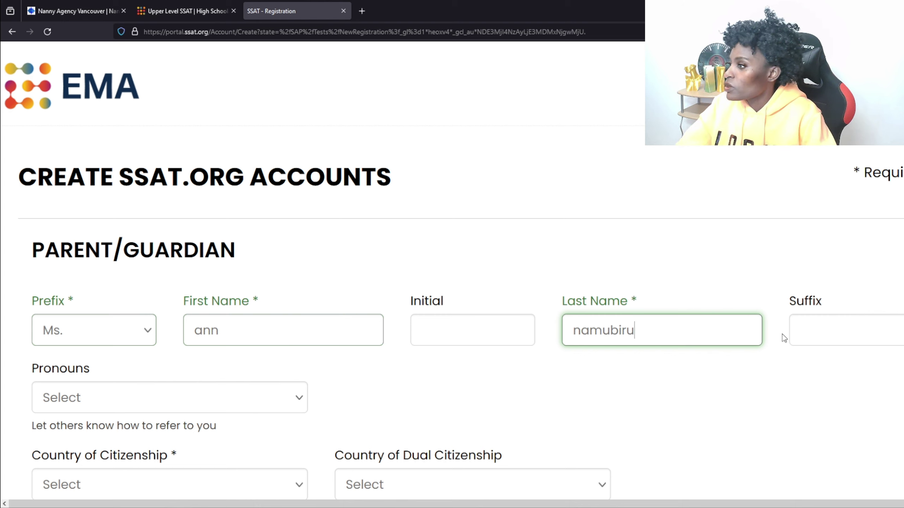
# Enter the parent's name suffix and select She/Her/Hers as pronouns
pyautogui.click(838, 328)
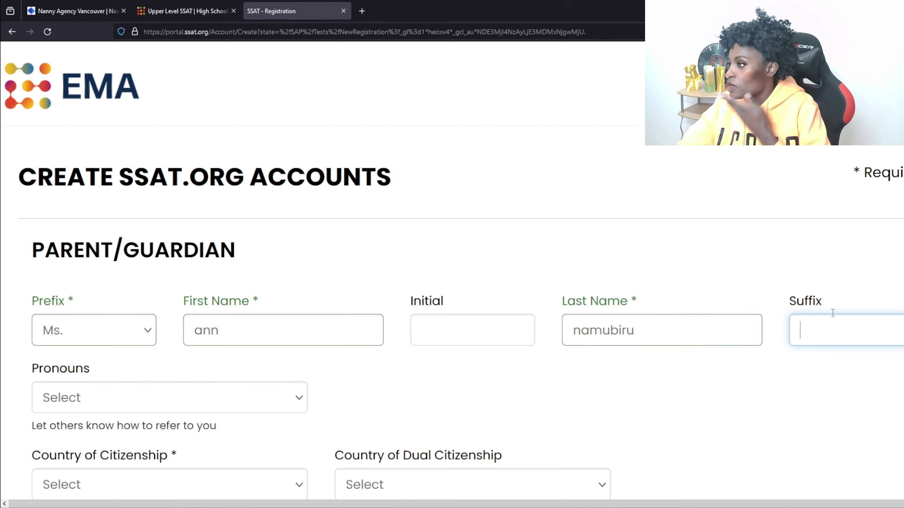
pyautogui.write('mrs')
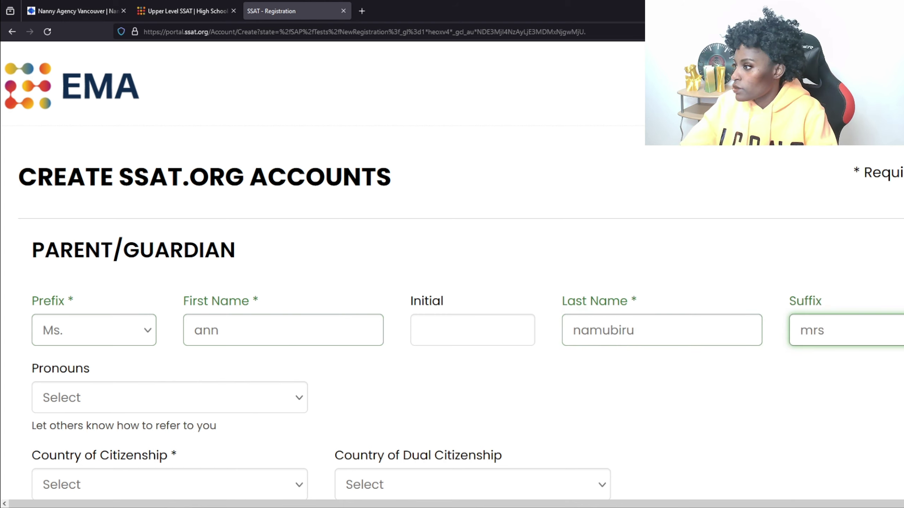
pyautogui.click(299, 399)
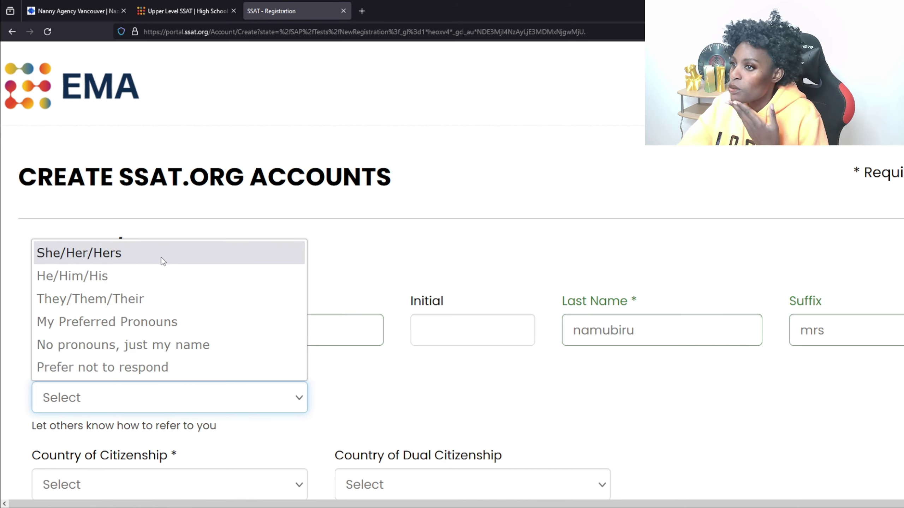
pyautogui.click(105, 254)
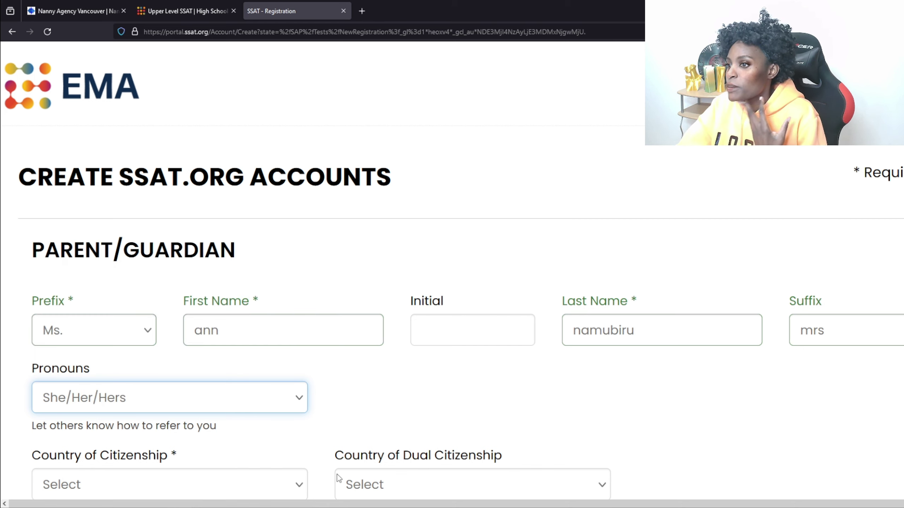
# Scroll past the phone and address fields to the parent username and password section
pyautogui.scroll(-5, 337, 471)
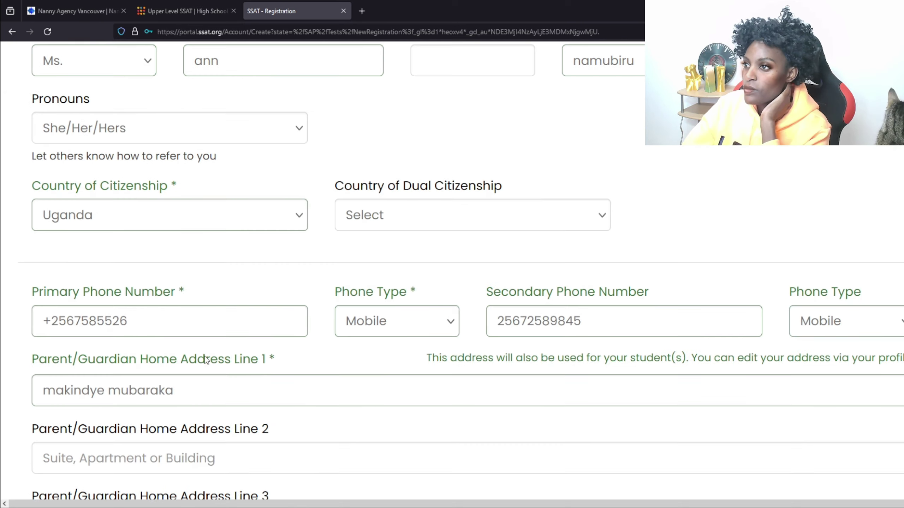
pyautogui.scroll(7, 239, 347)
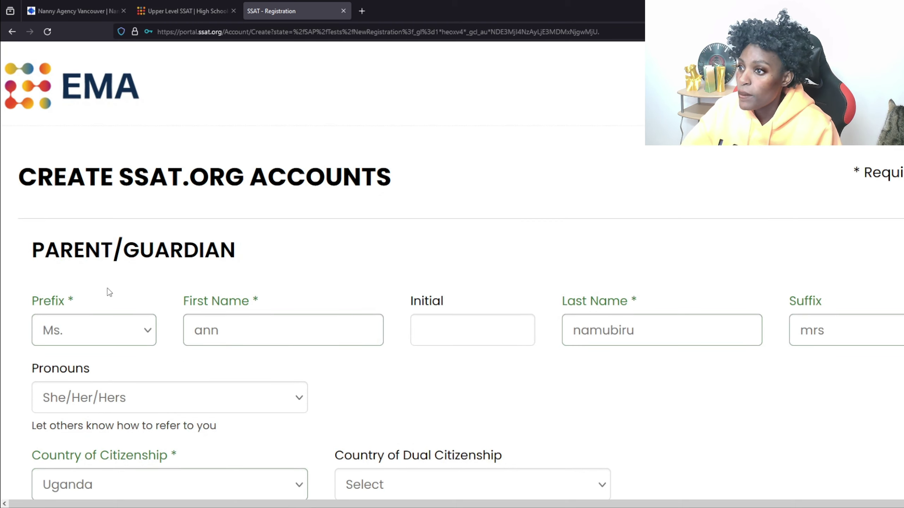
pyautogui.scroll(-4, 109, 291)
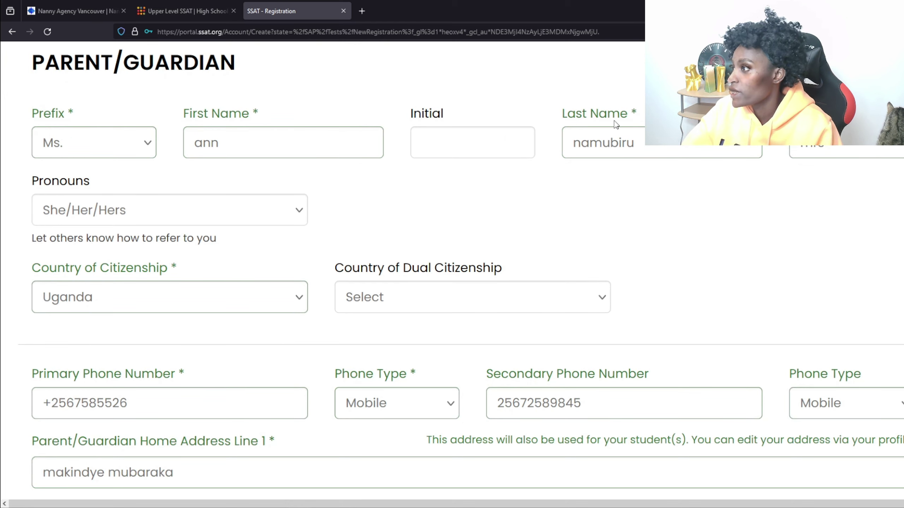
pyautogui.scroll(-2, 469, 302)
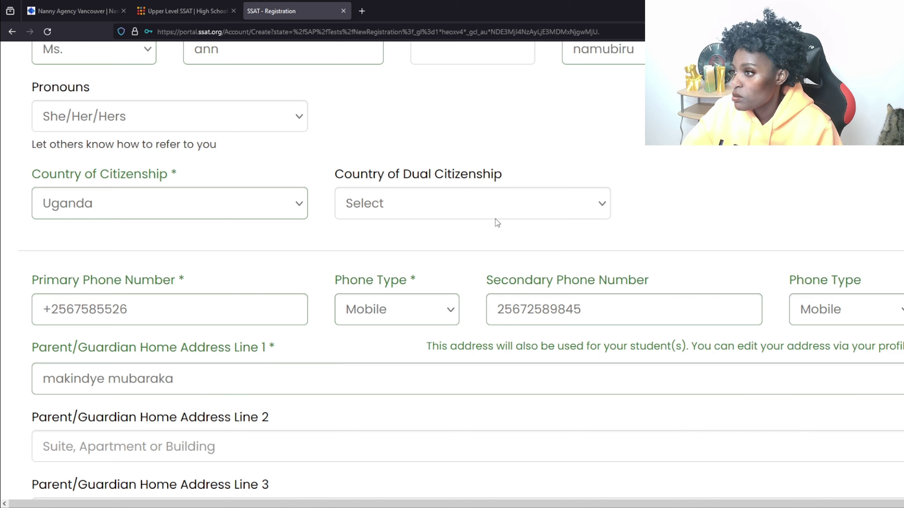
pyautogui.scroll(-4, 493, 225)
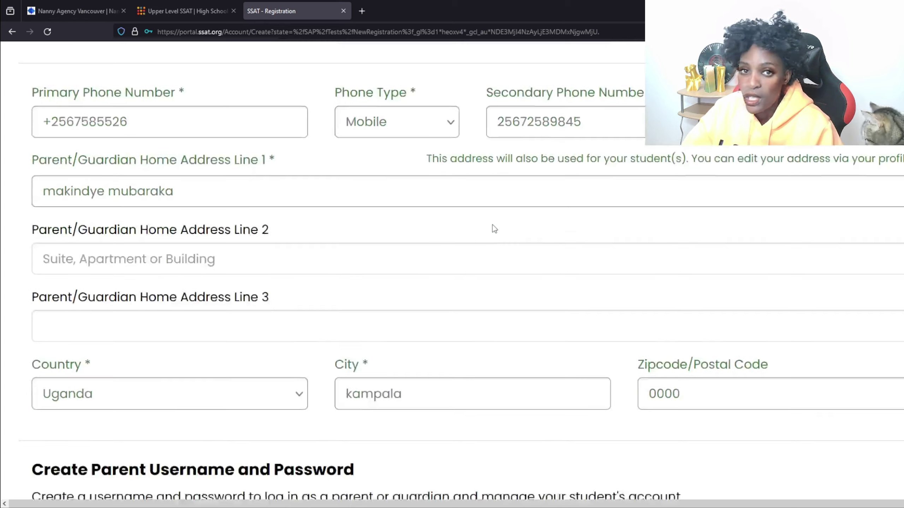
pyautogui.scroll(2, 482, 235)
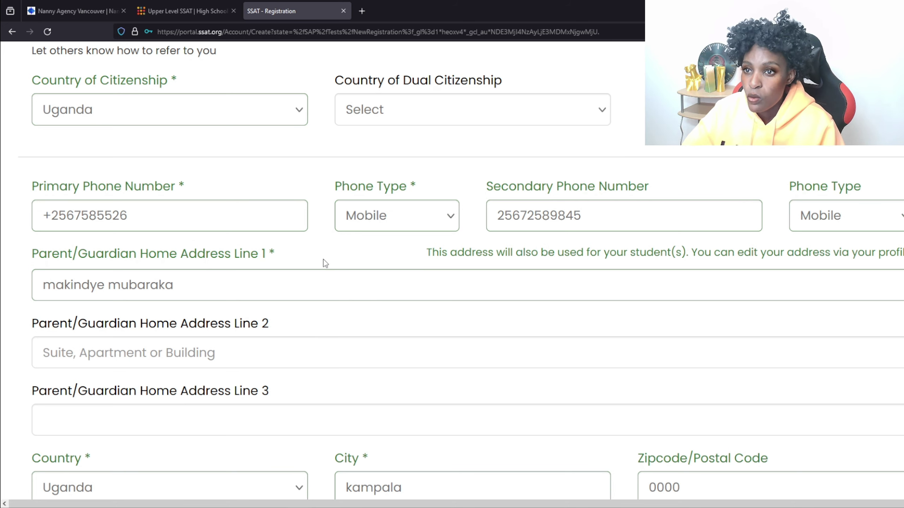
pyautogui.scroll(-3, 301, 252)
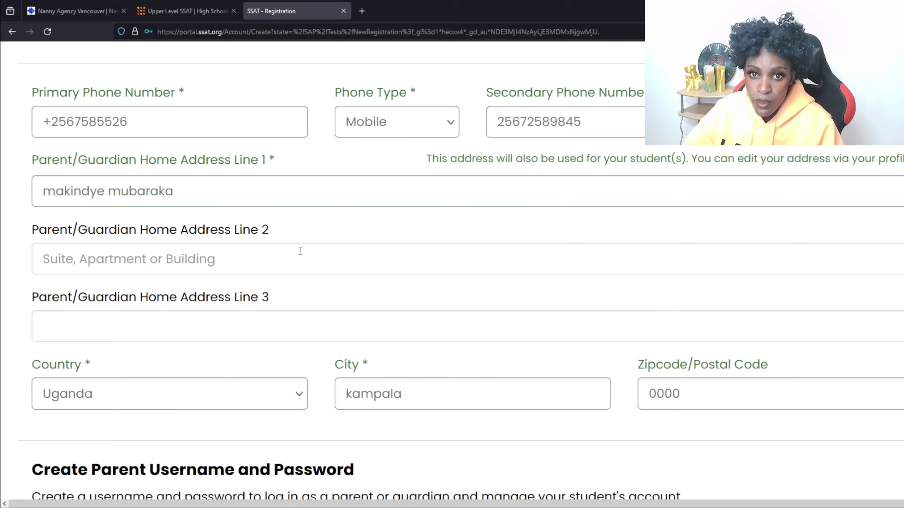
pyautogui.scroll(-14, 302, 250)
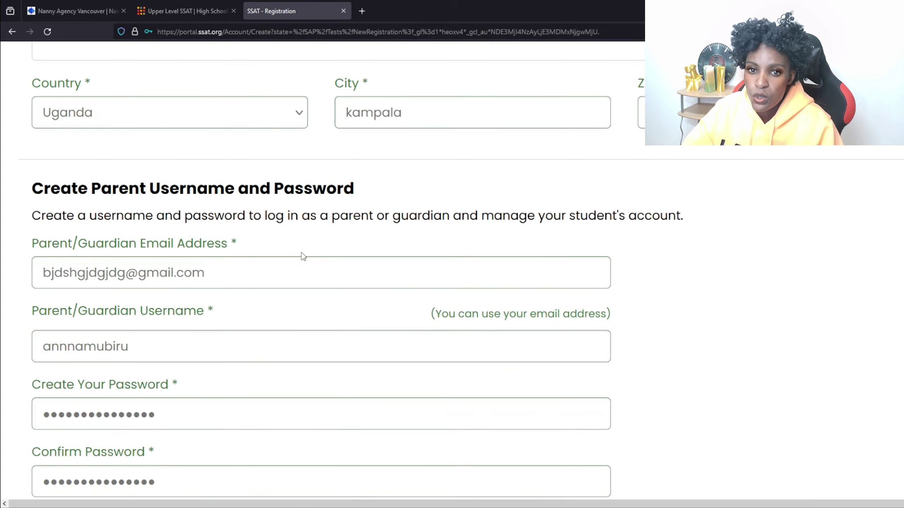
# Scroll to the bottom of the form and submit the registration with Register
pyautogui.scroll(-9, 303, 257)
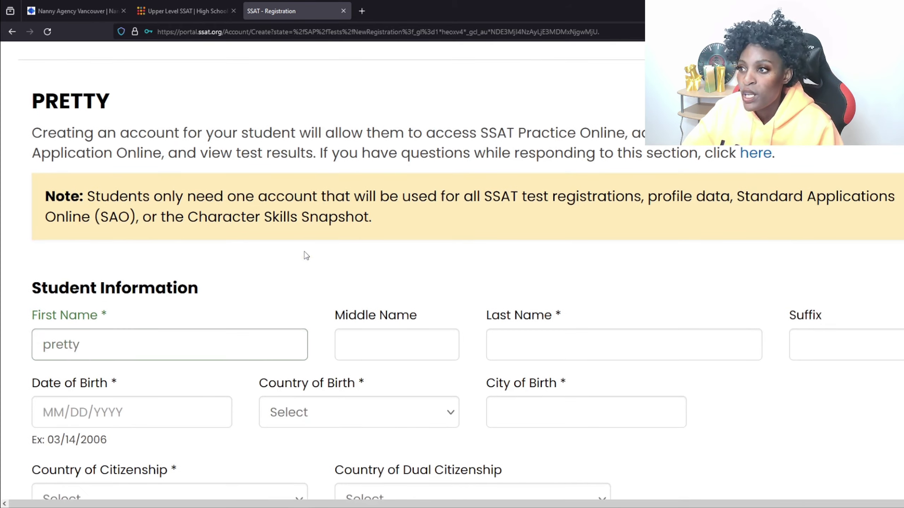
pyautogui.scroll(-20, 305, 251)
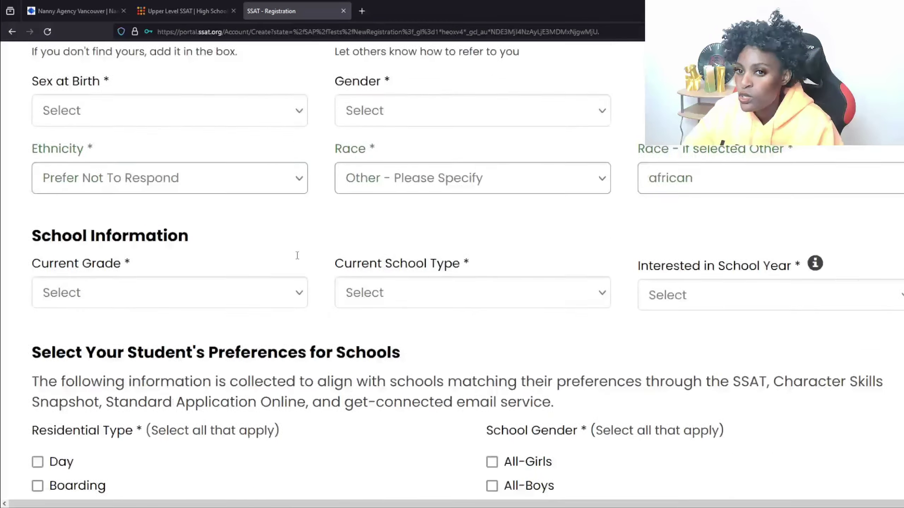
pyautogui.scroll(-6, 296, 256)
pyautogui.scroll(11, 297, 256)
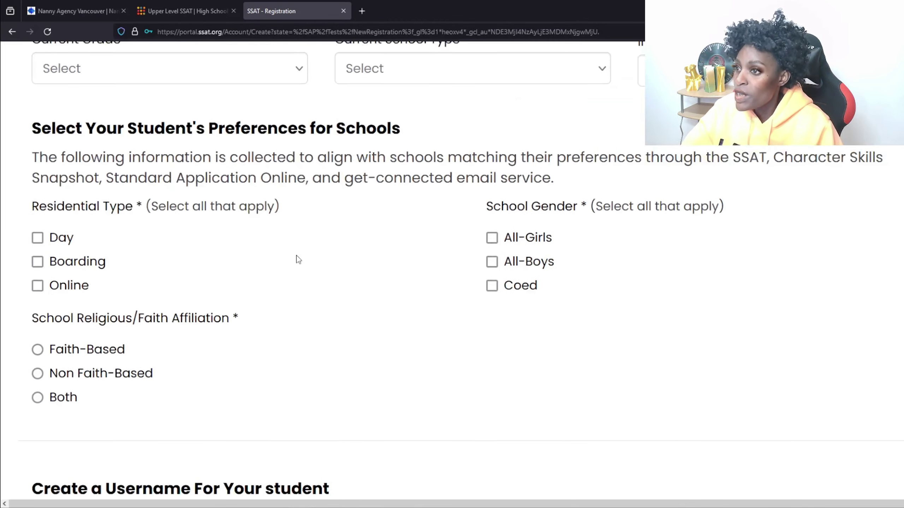
pyautogui.scroll(6, 298, 257)
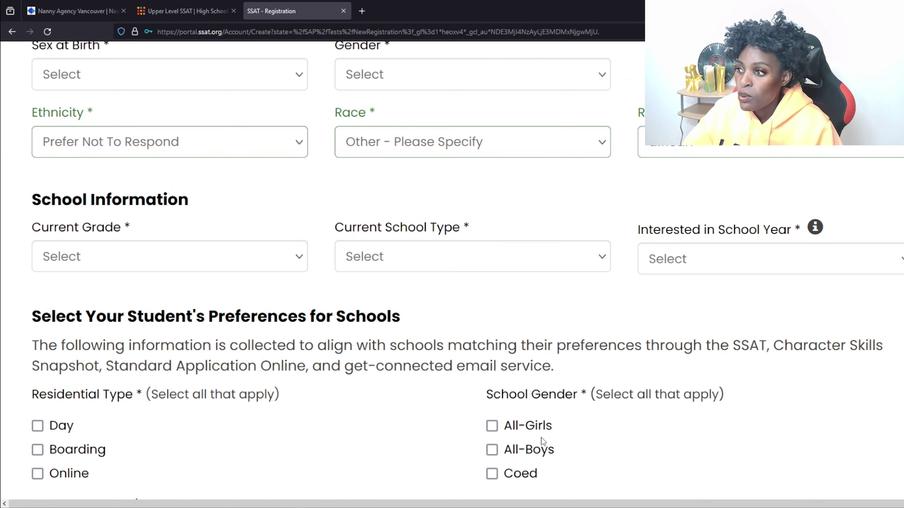
pyautogui.scroll(-18, 542, 440)
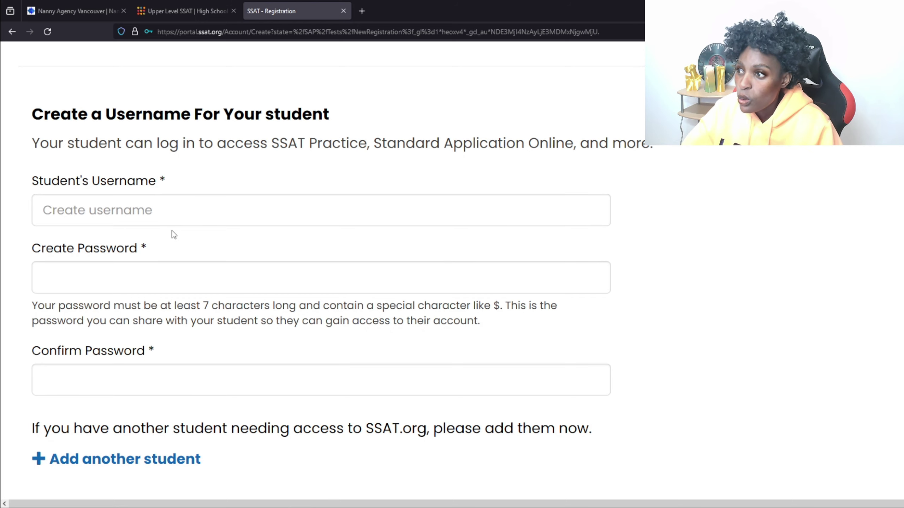
pyautogui.scroll(-2, 174, 235)
pyautogui.scroll(1, 149, 234)
pyautogui.scroll(-7, 121, 233)
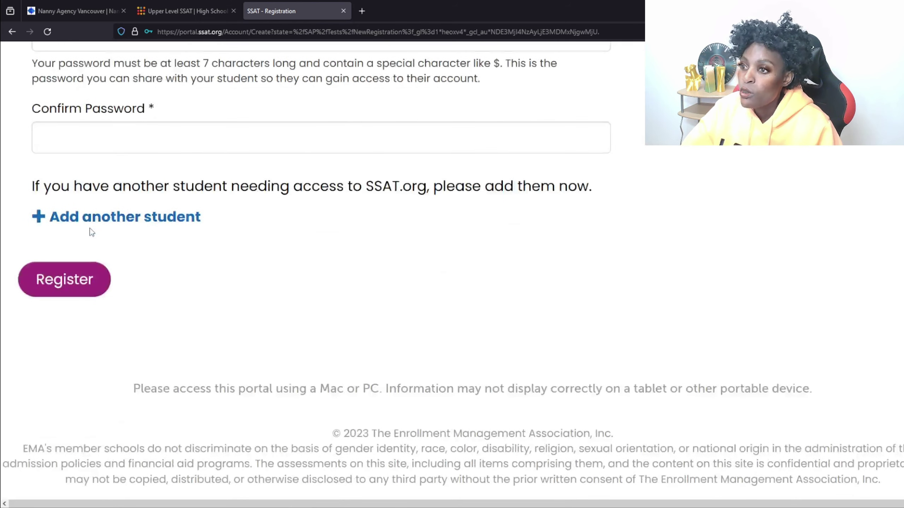
pyautogui.click(58, 290)
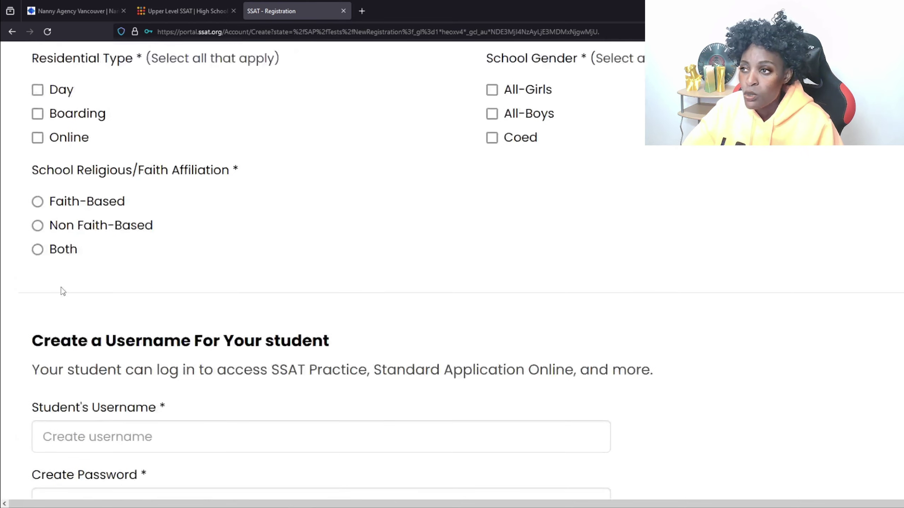
# Scroll back up to the top of the PARENT/GUARDIAN section after submission is refused
pyautogui.scroll(20, 62, 289)
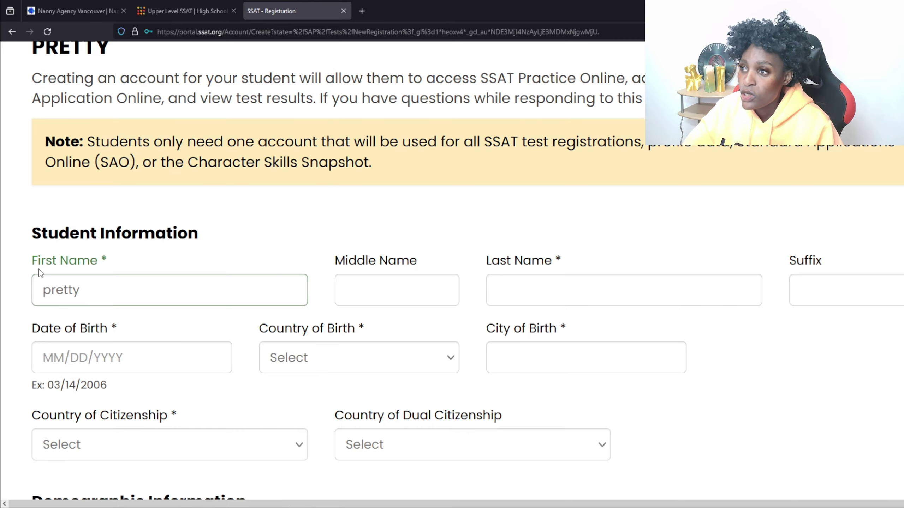
pyautogui.scroll(10, 39, 269)
pyautogui.scroll(15, 48, 270)
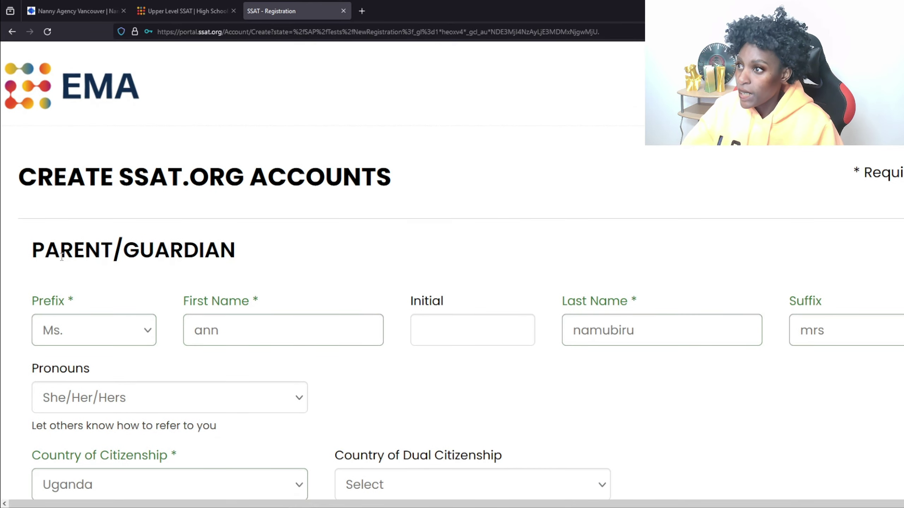
# Leave the registration form and return to the About the SSAT page via the Upper Level SSAT tab
pyautogui.click(12, 32)
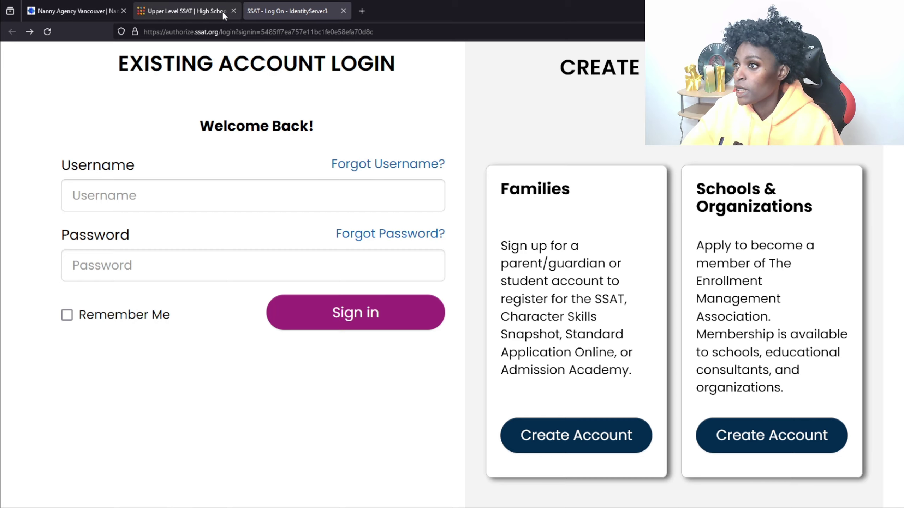
pyautogui.click(180, 10)
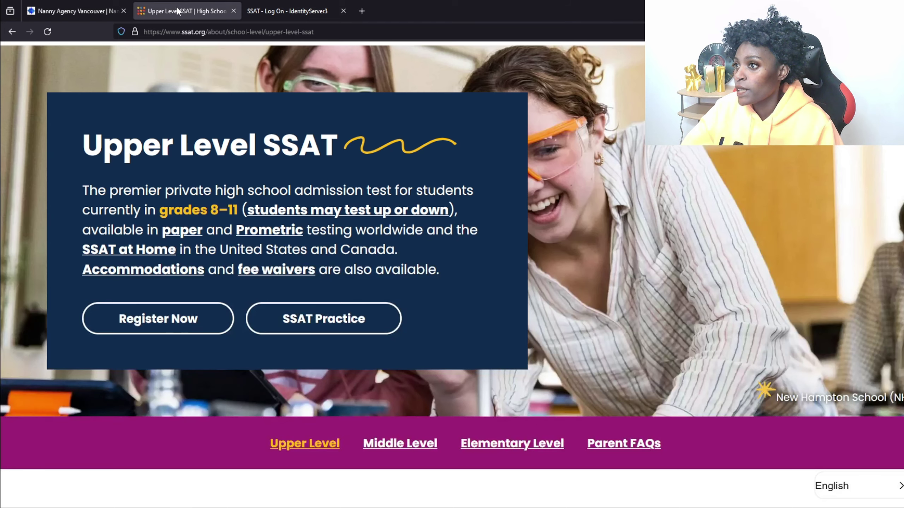
pyautogui.click(16, 31)
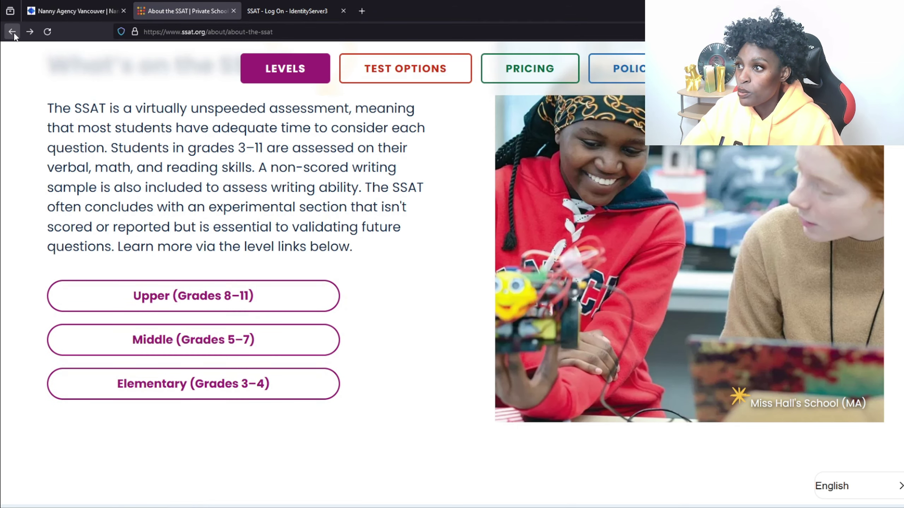
# View the SSAT pricing, then return to the top of the SSAT home page
pyautogui.click(511, 68)
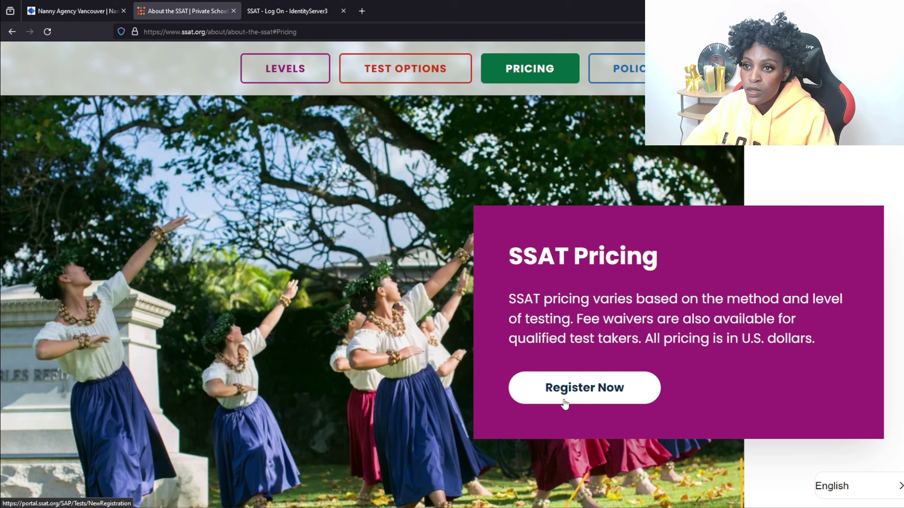
pyautogui.click(10, 33)
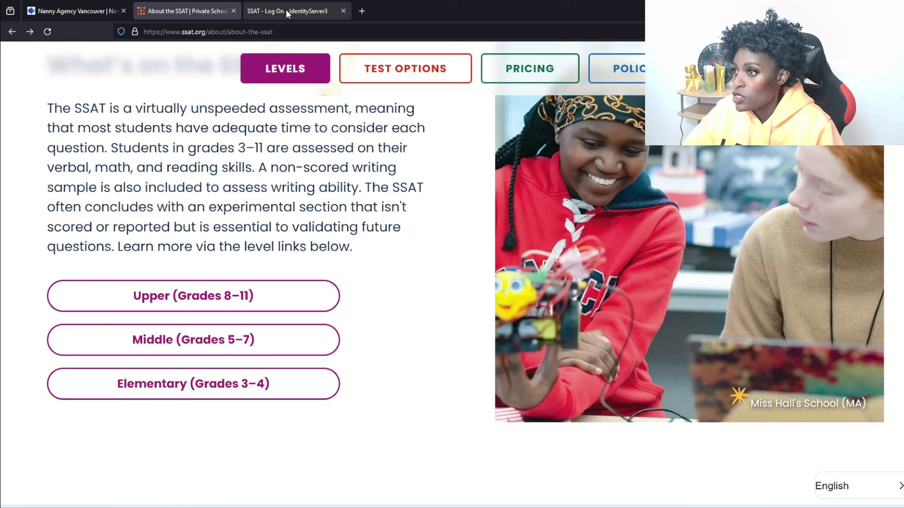
pyautogui.click(17, 34)
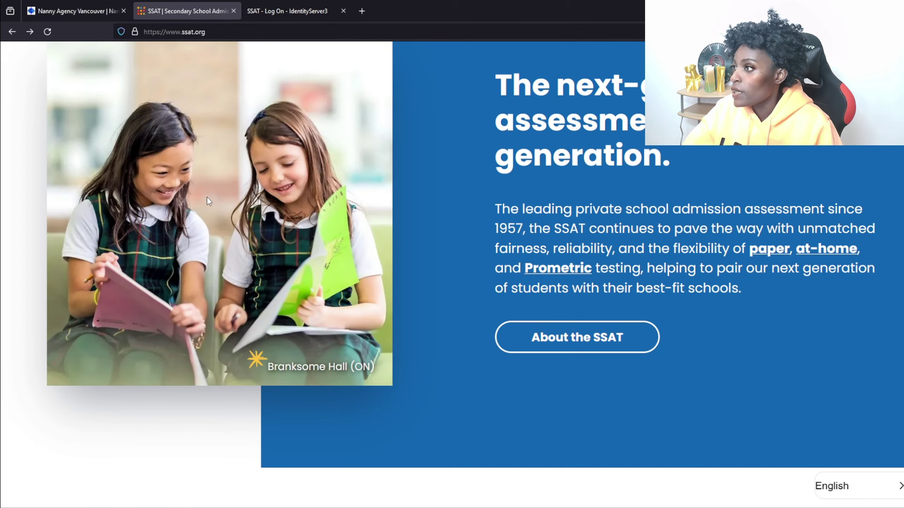
pyautogui.scroll(10, 208, 198)
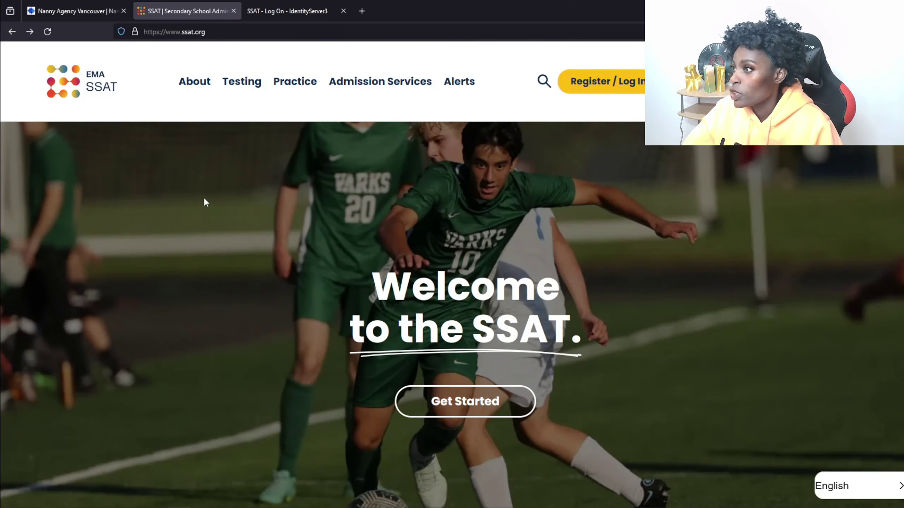